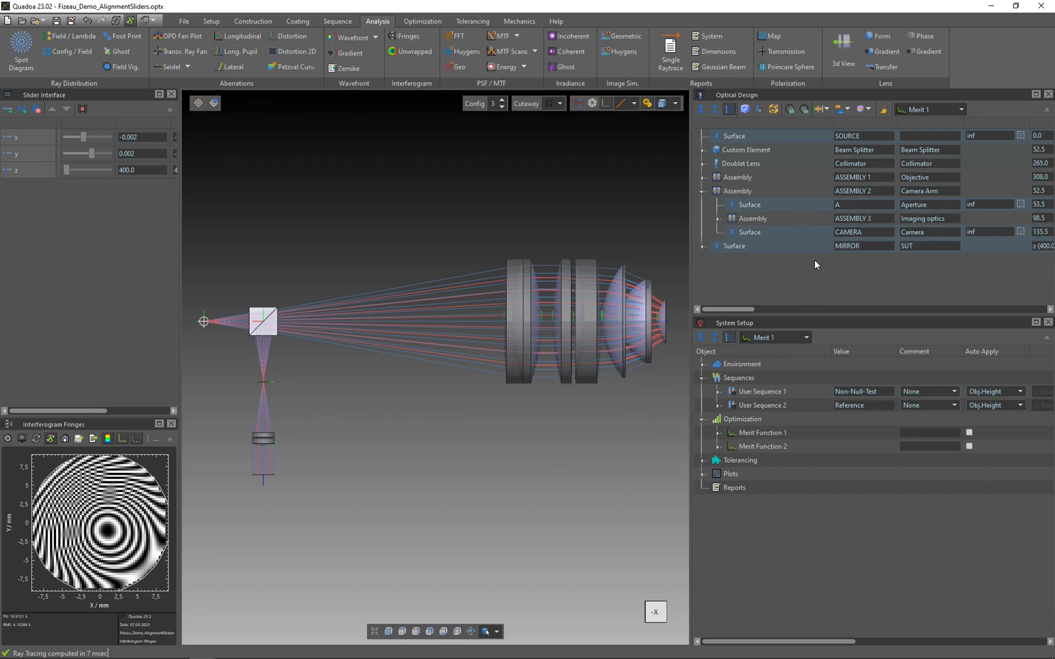
Select the ASSEMBLY 3 optics and compare ray traces of User Sequence 1 and Auto Sequence 2
left_click(760, 219)
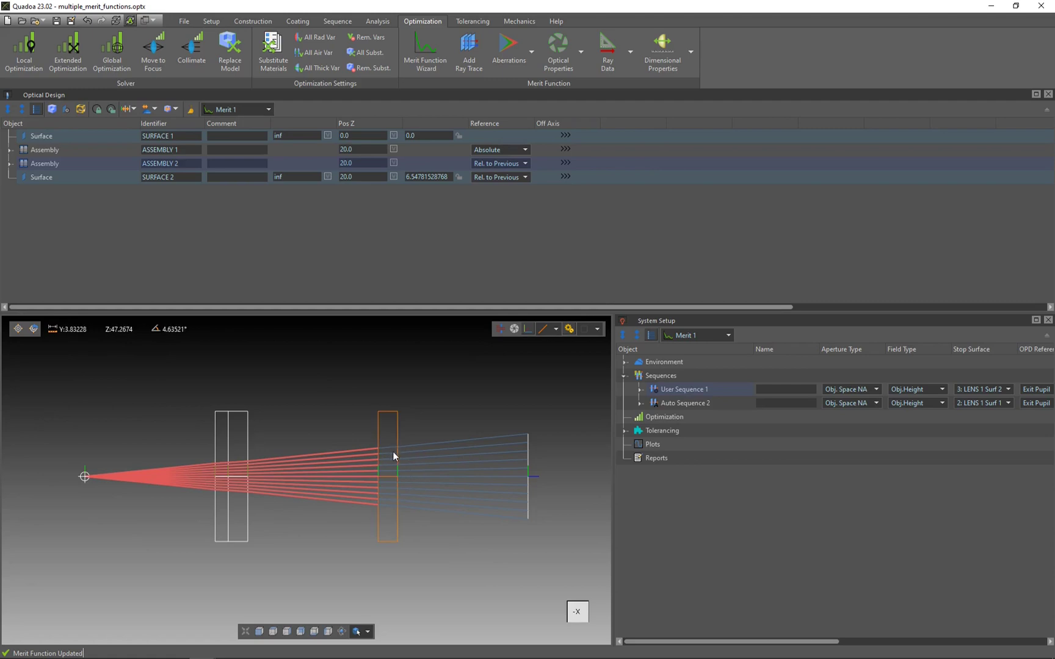
left_click(692, 403)
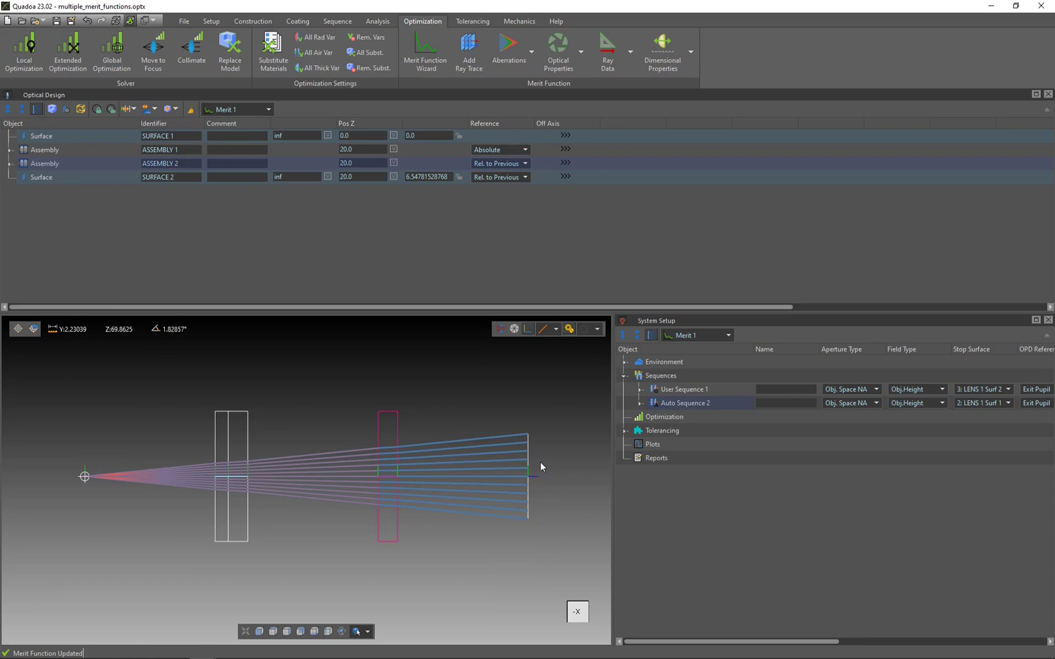
left_click(672, 389)
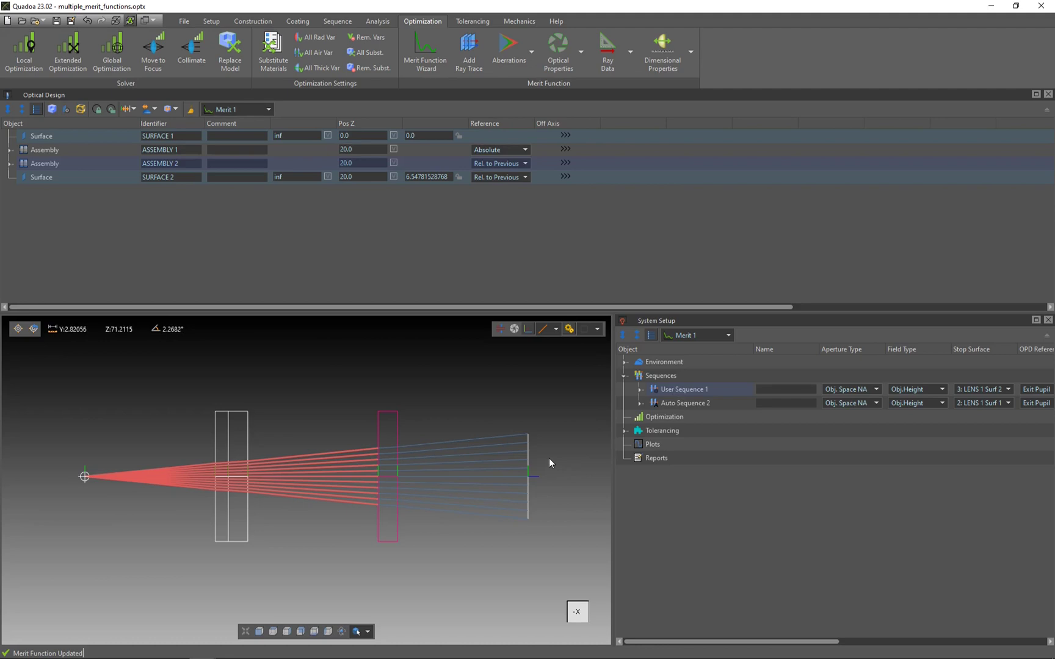
left_click(671, 402)
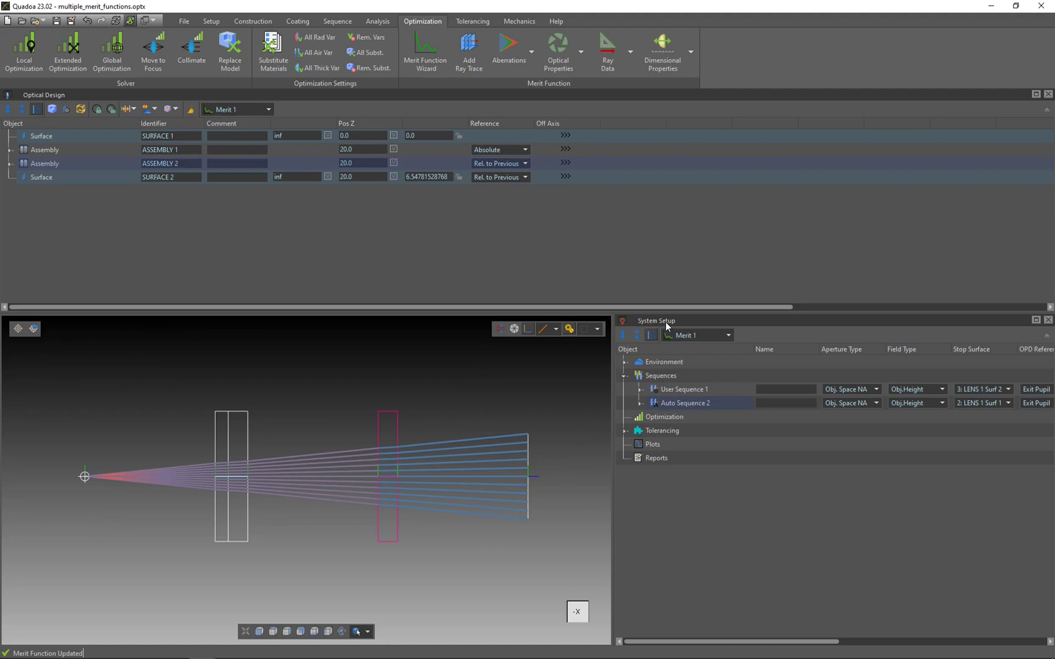
Add Merit Function 1 and Merit Function 2 under Optimization
left_click(671, 417)
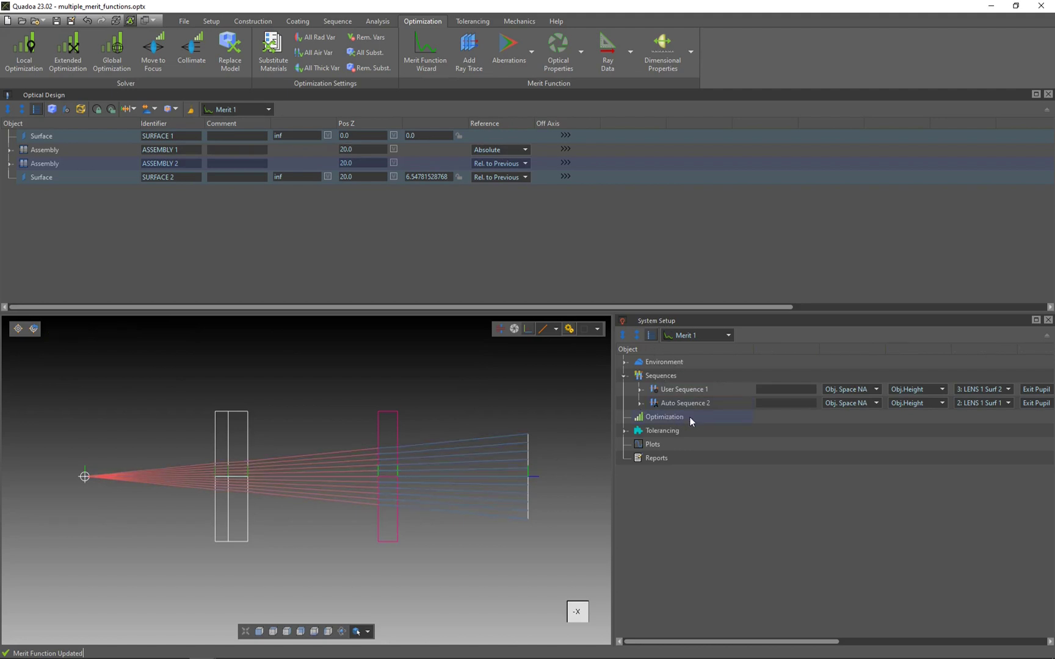
right_click(690, 417)
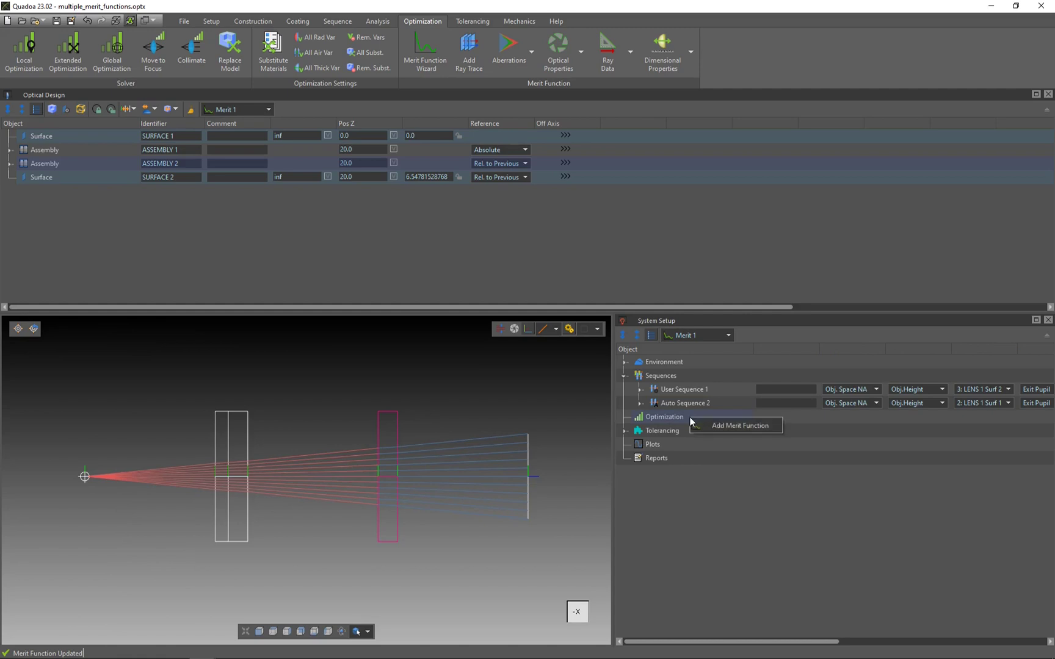
left_click(735, 425)
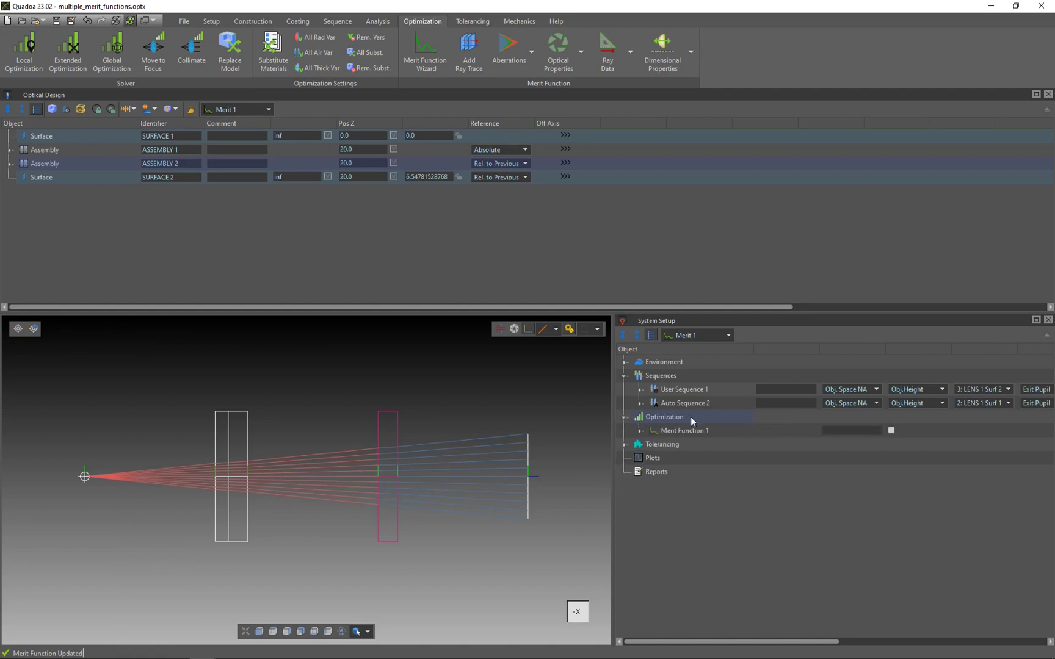
right_click(689, 416)
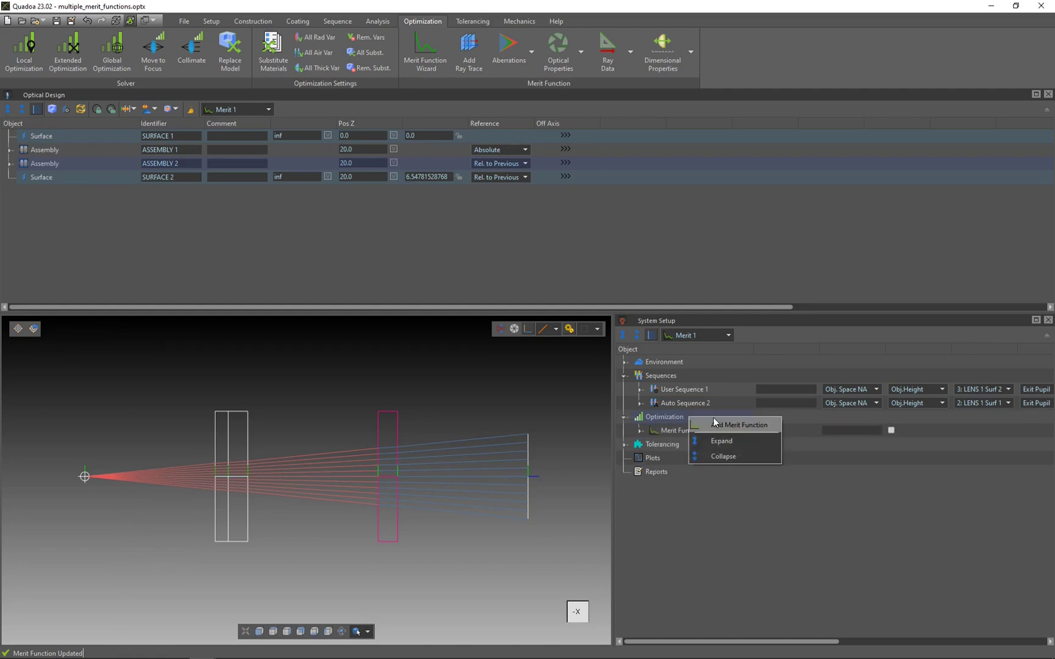
left_click(737, 425)
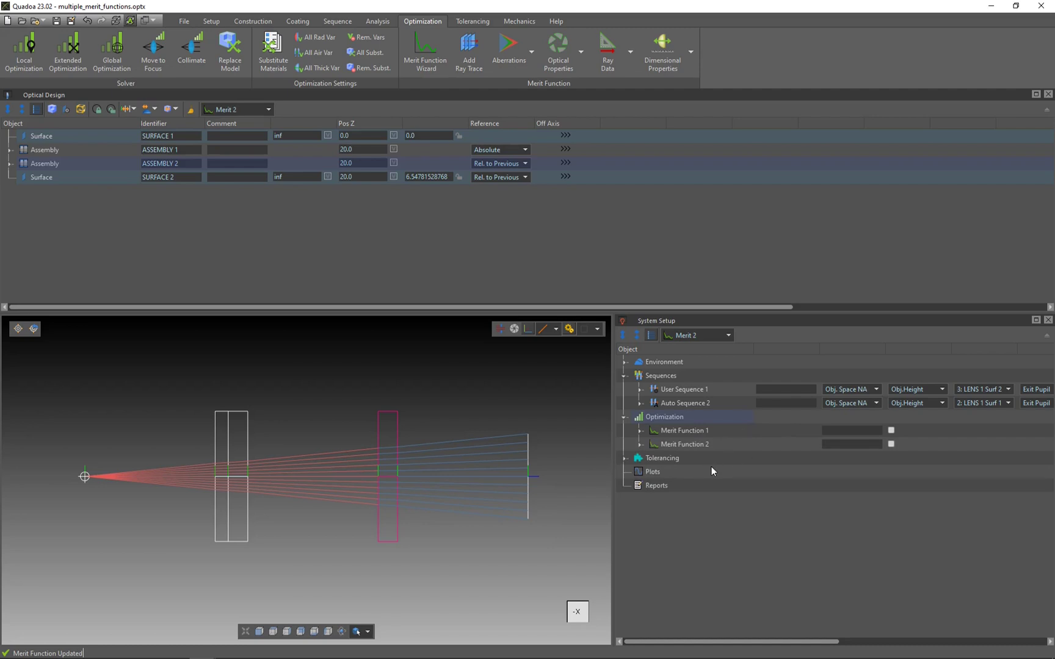
Check Merit Function 1 and 2 against ASSEMBLY 1 and 2, then expand Merit Function 1
left_click(696, 431)
key("Up")
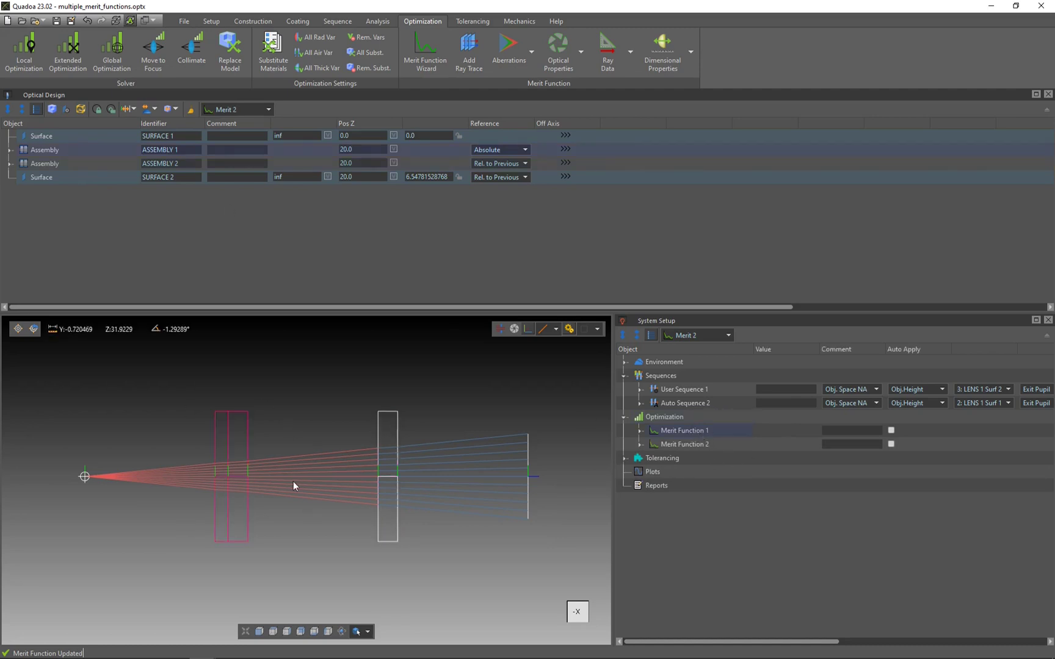
left_click(685, 444)
key("Down")
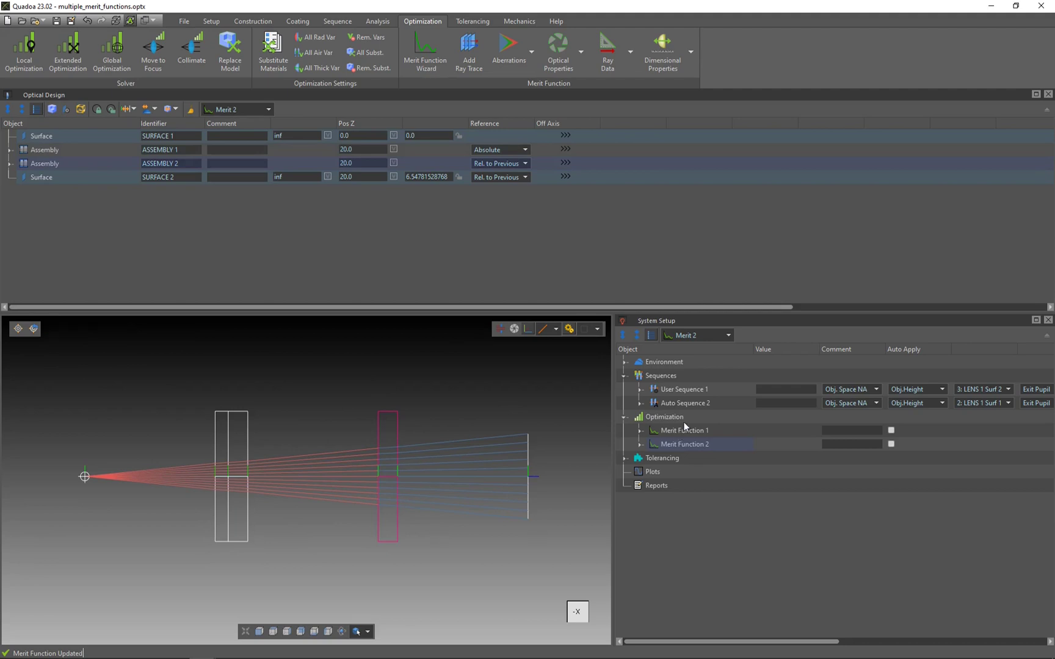
left_click(689, 403)
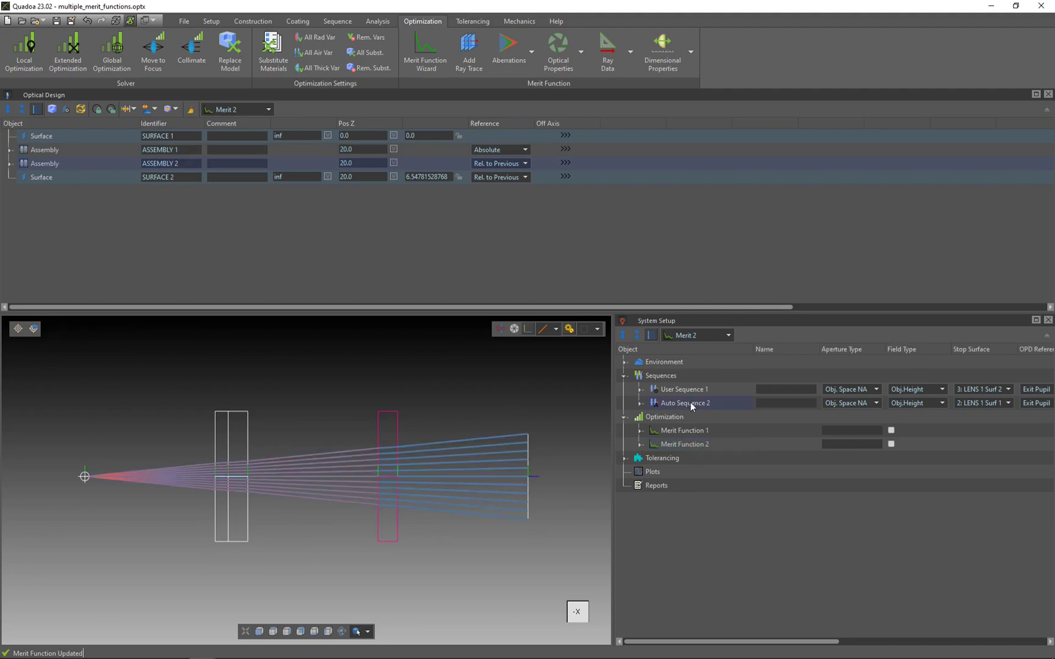
left_click(640, 431)
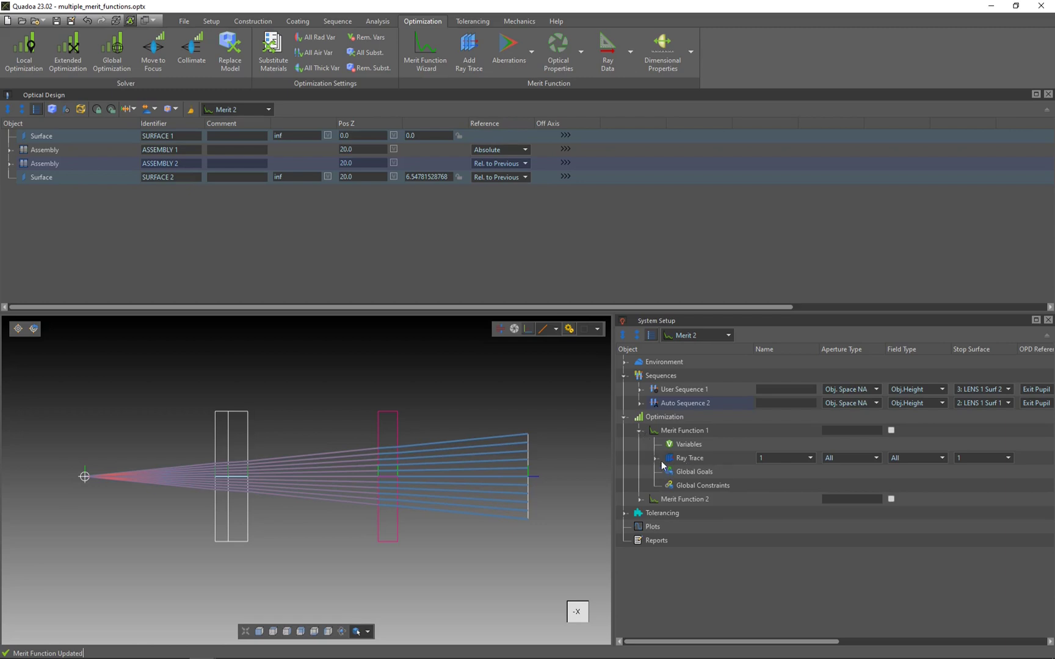
Leave Merit Function 1's Ray Trace on sequence 1 and set Merit Function 2's to sequence 2
left_click(742, 458)
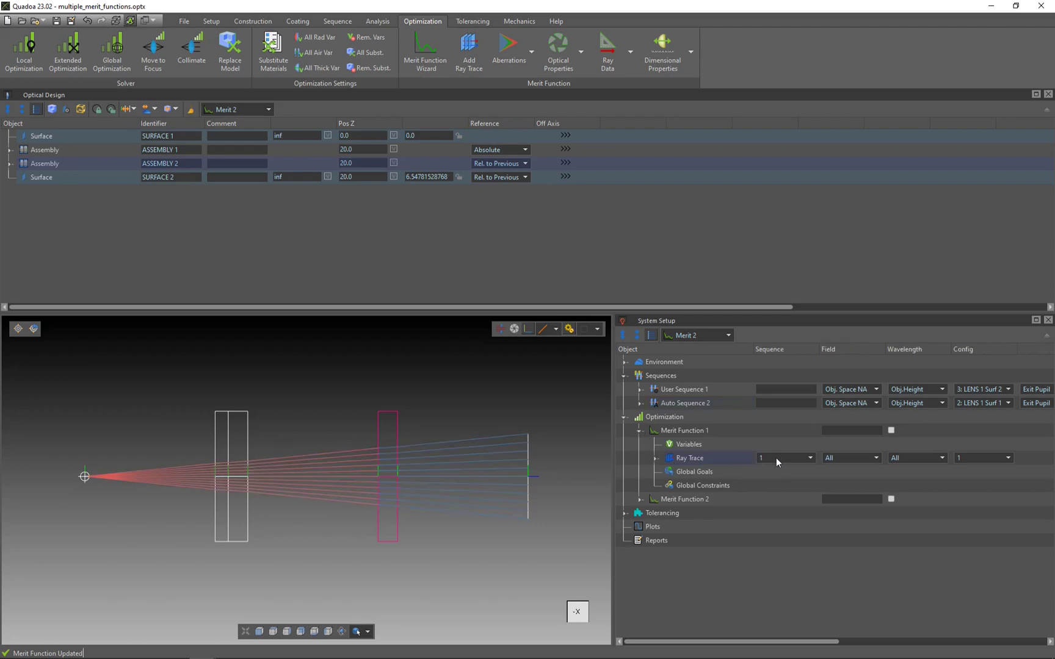
left_click(771, 467)
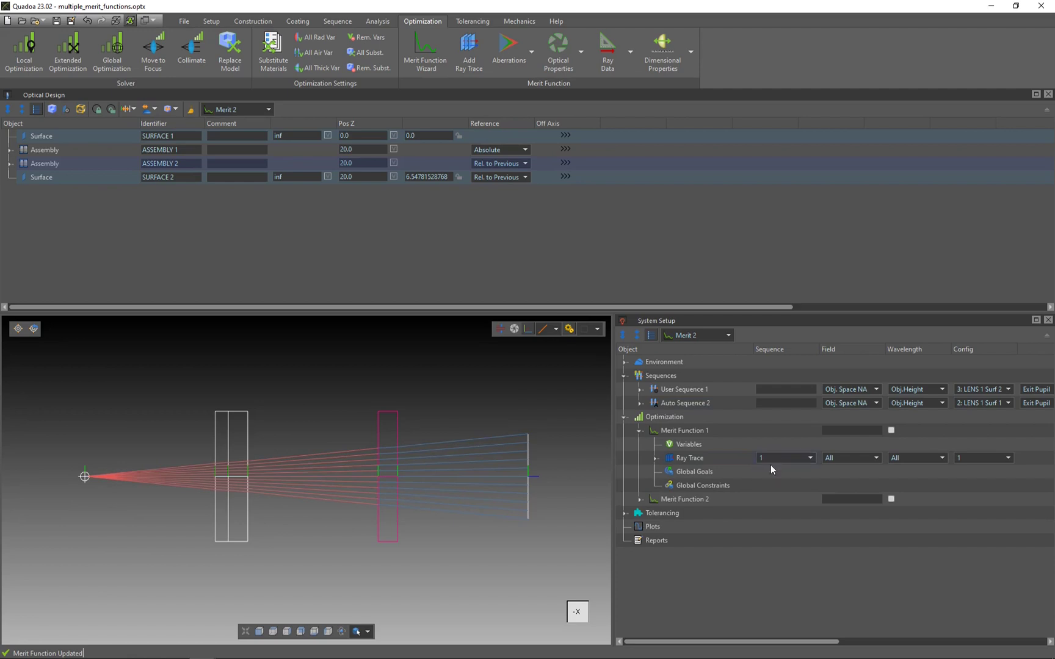
left_click(640, 499)
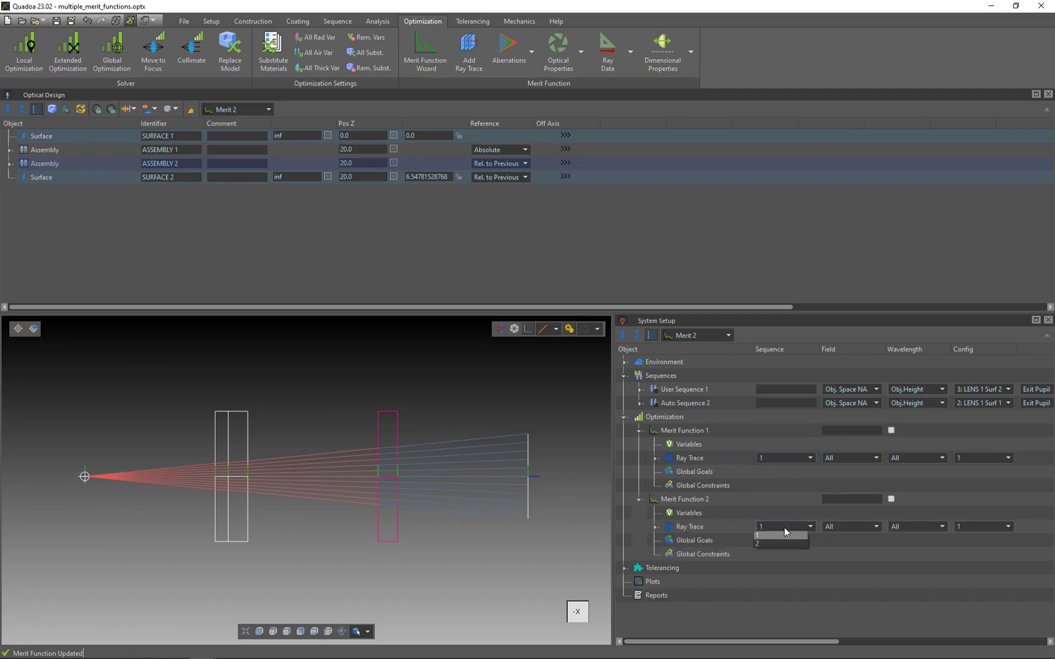
left_click(772, 543)
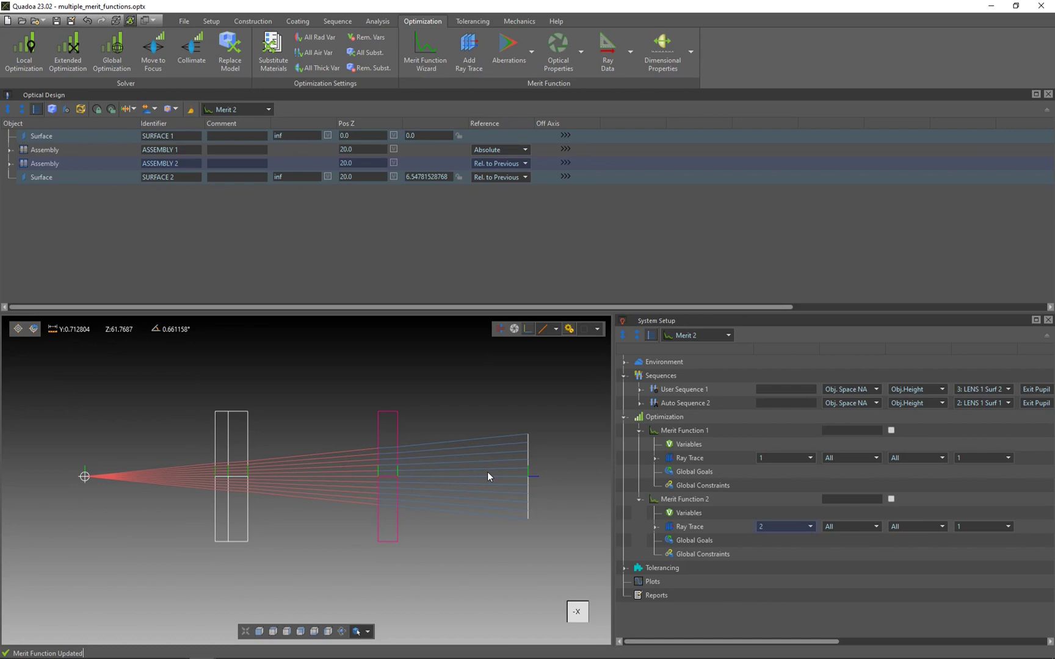
Add center thickness constraints to Merit Function 1, the first an upper limit of 5 on LENS 1
left_click_drag(614, 473, 403, 473)
right_click(475, 429)
key("Escape")
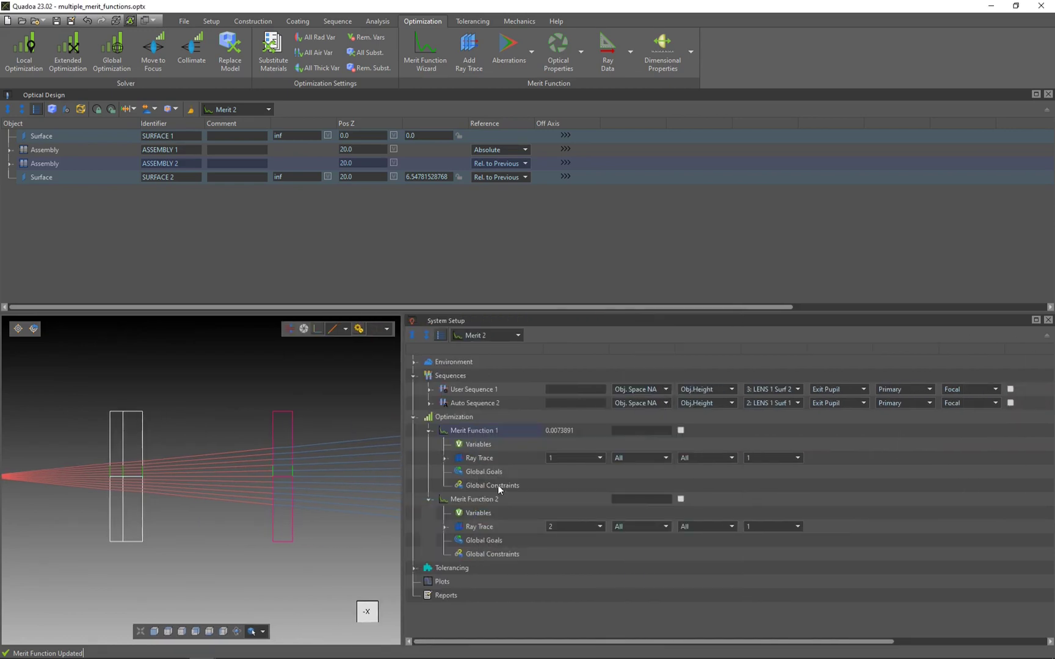
right_click(498, 486)
left_click(656, 497)
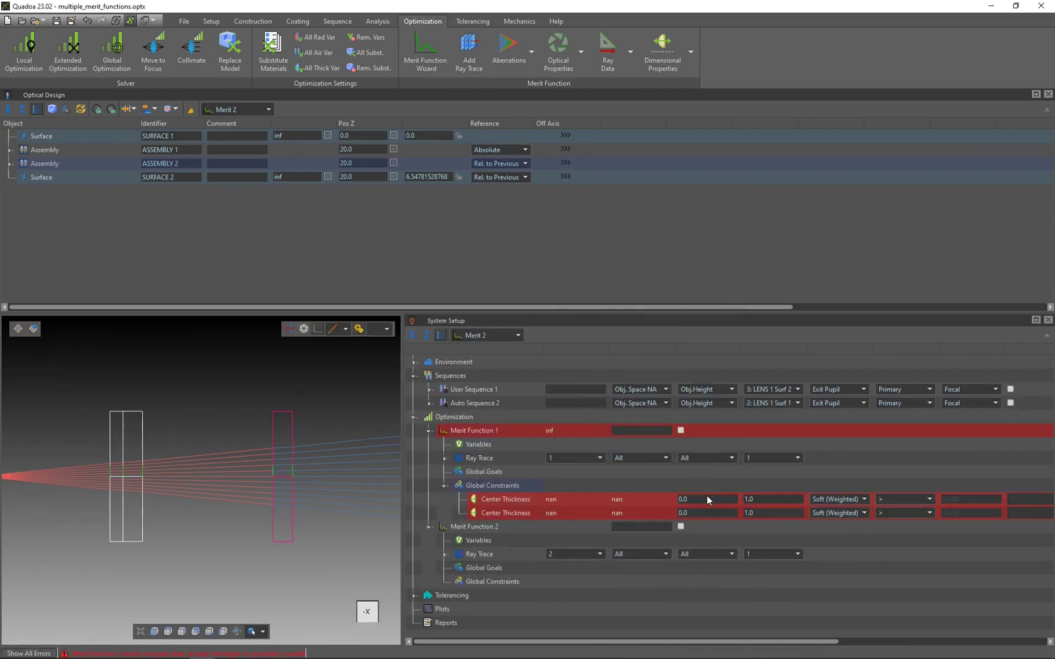
double_click(706, 499)
type("5")
left_click(888, 501)
left_click(950, 514)
scroll(937, 497, "right", 5)
left_click(936, 499)
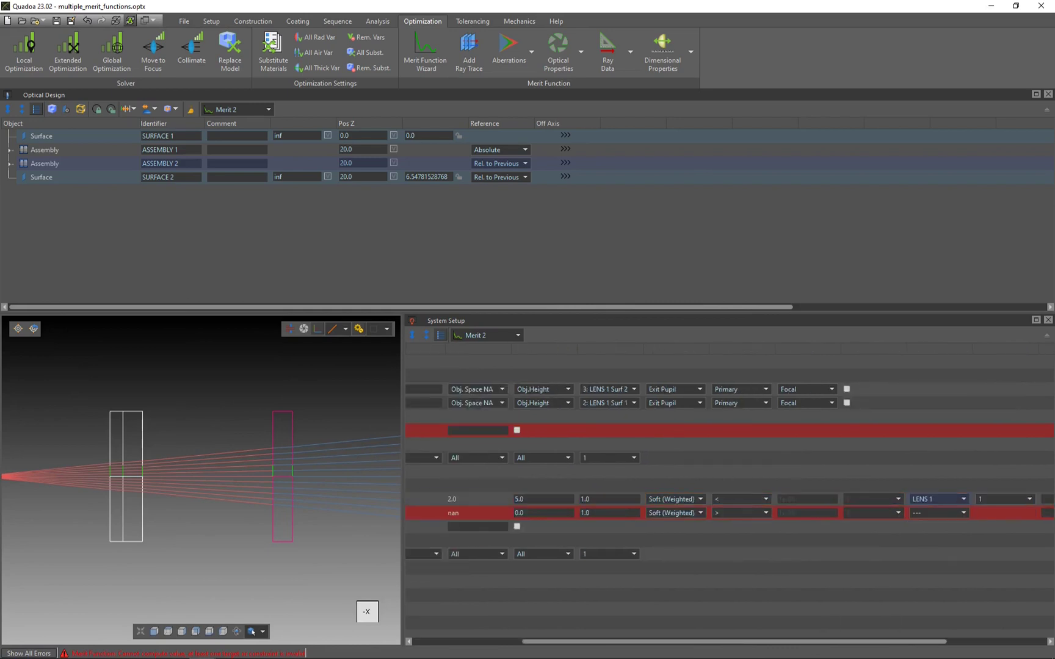
Set the second thickness constraint to target 5 on LENS 1, index 2
double_click(549, 513)
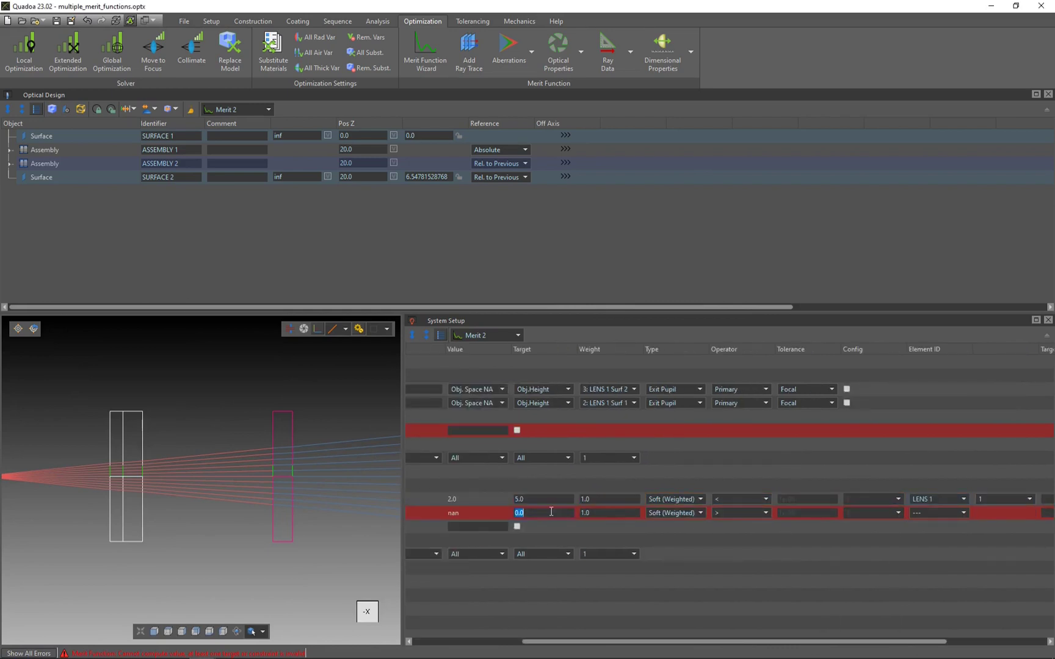
type("5")
left_click(765, 512)
left_click(760, 526)
left_click(963, 513)
left_click(928, 526)
left_click(1029, 513)
left_click(996, 527)
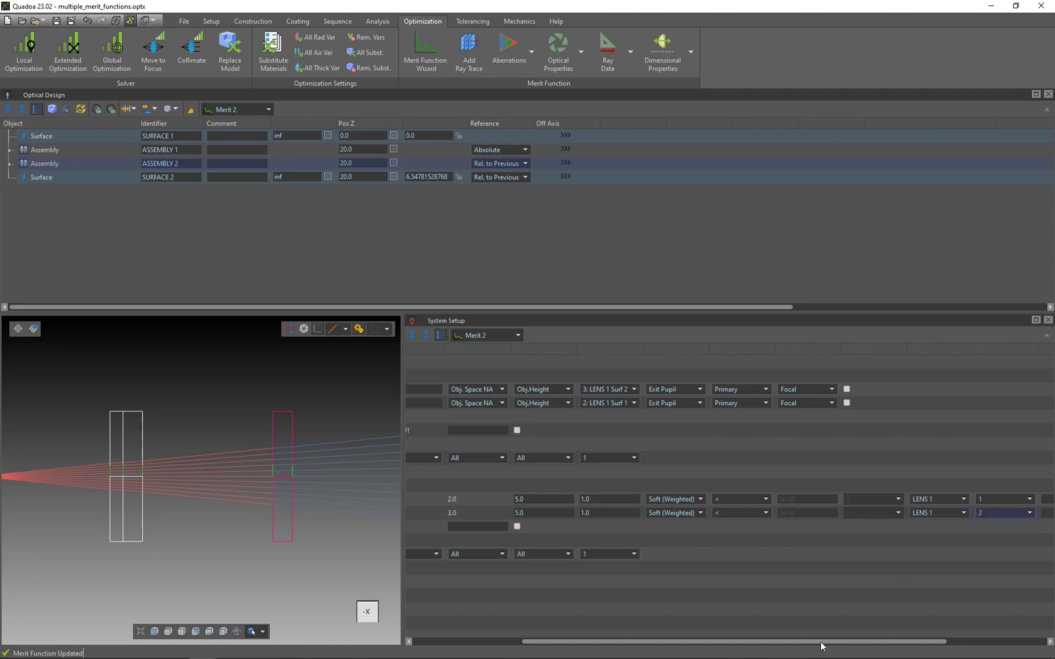
left_click_drag(820, 646, 713, 646)
Add a center thickness constraint below 5.0 to Merit Function 2
right_click(505, 530)
left_click(513, 543)
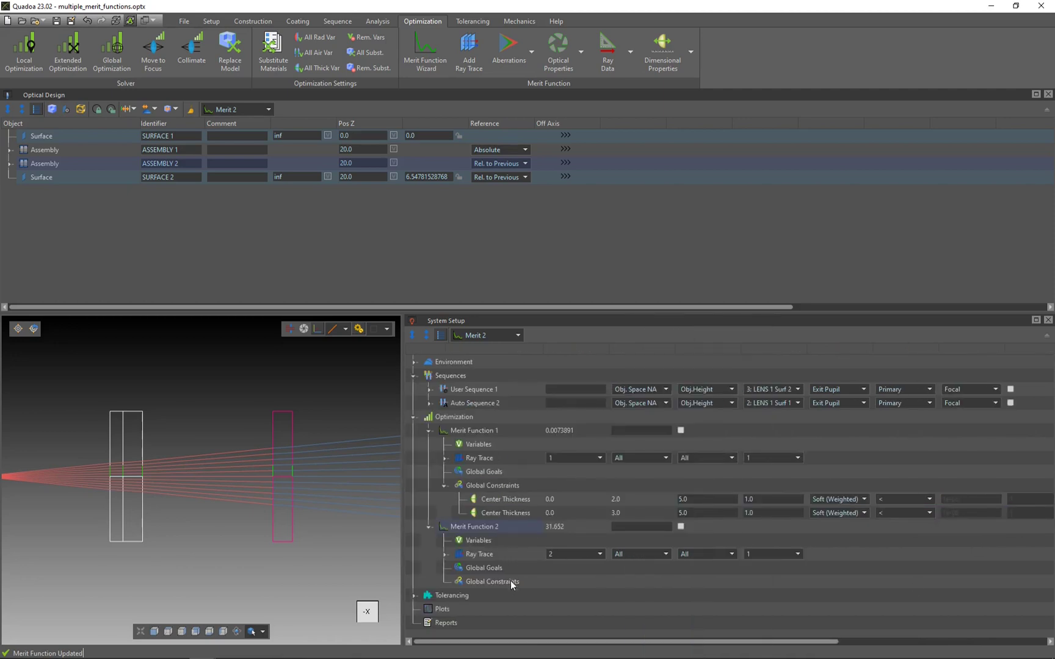
right_click(494, 584)
mouse_move(586, 588)
left_click(695, 384)
double_click(696, 581)
type("5.0")
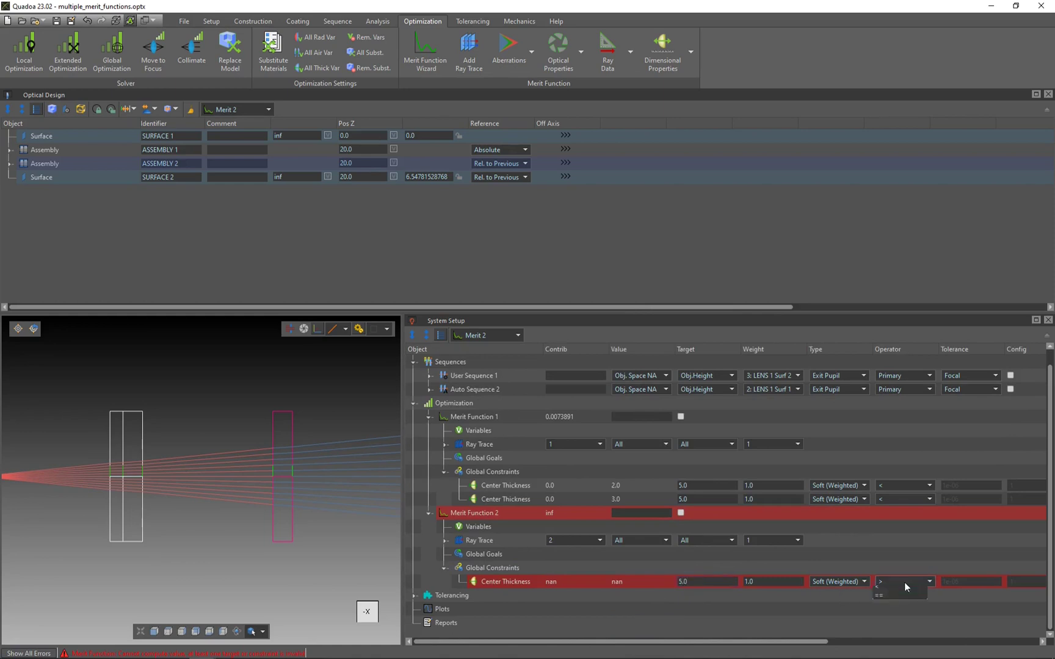
mouse_move(716, 642)
left_mouse_down()
mouse_move(881, 648)
mouse_move(709, 648)
left_mouse_up()
Add an edge thickness constraint above 1.0 to Merit Function 2
right_click(509, 570)
mouse_move(604, 570)
left_click(662, 473)
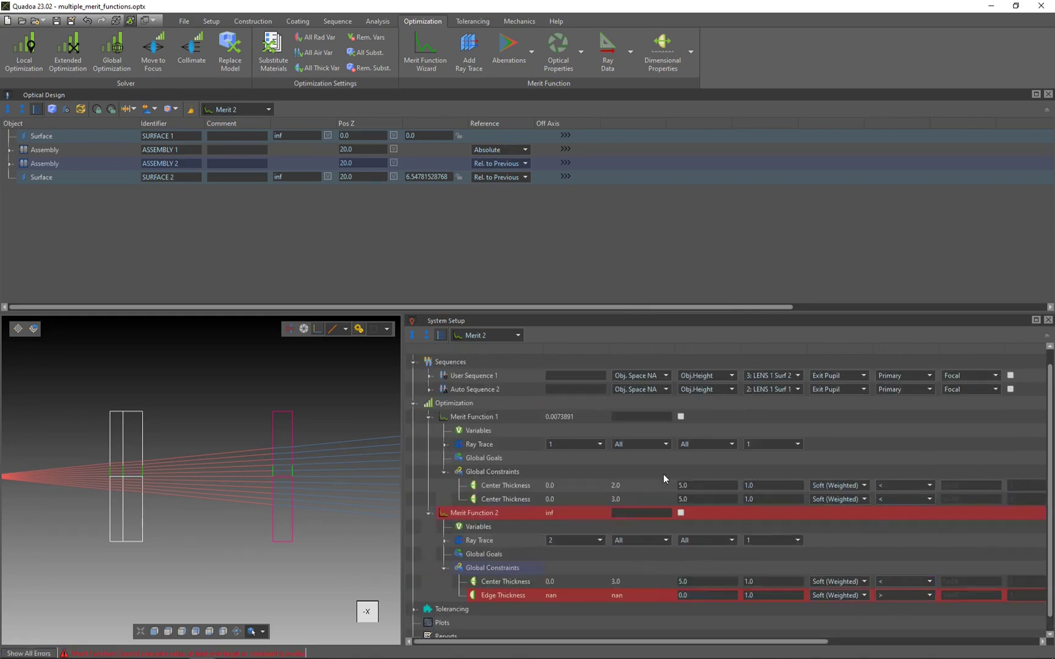
left_click_drag(782, 642, 940, 654)
left_click_drag(803, 642, 651, 635)
left_click_drag(402, 501, 525, 500)
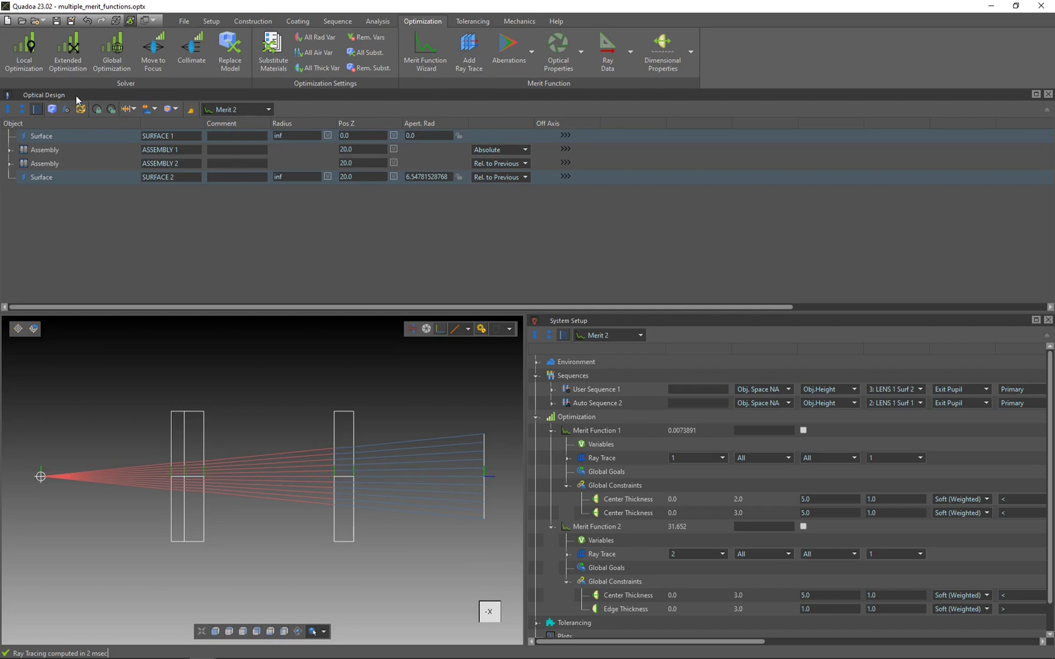
Under Merit 1, make the doublet's three surface radii and Surface 2–3 thicknesses variable
left_click(236, 110)
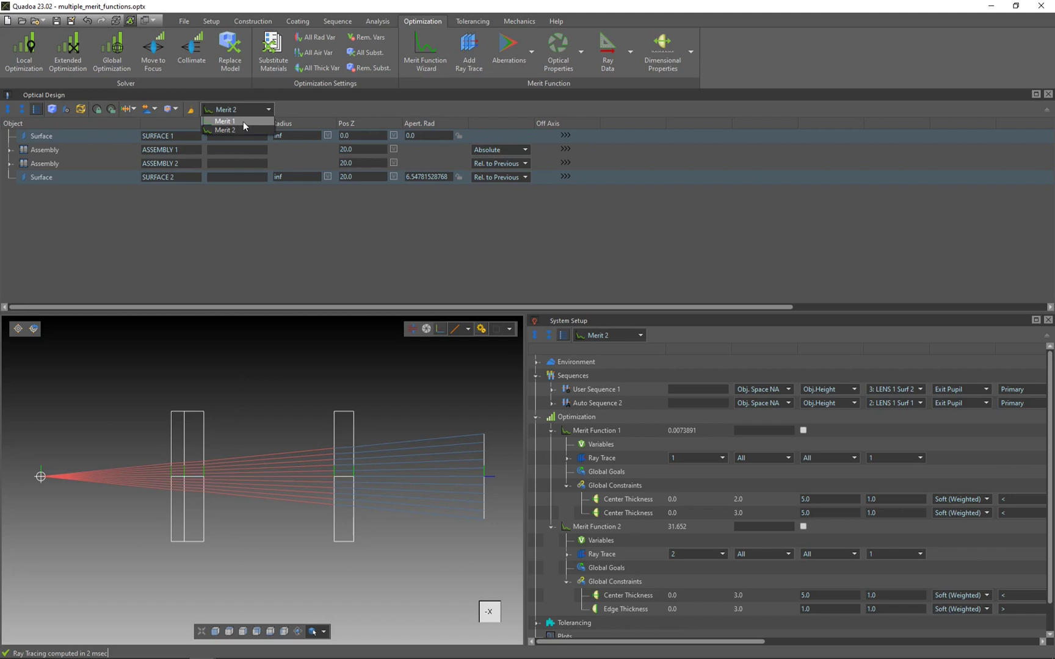
left_click(242, 121)
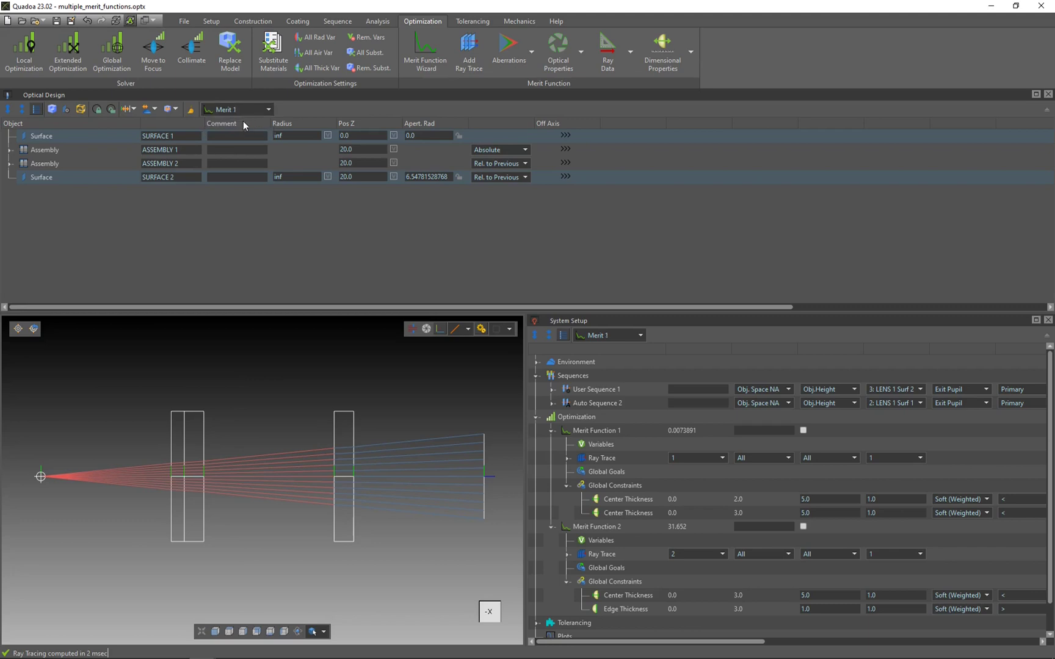
left_click(10, 150)
left_click(25, 163)
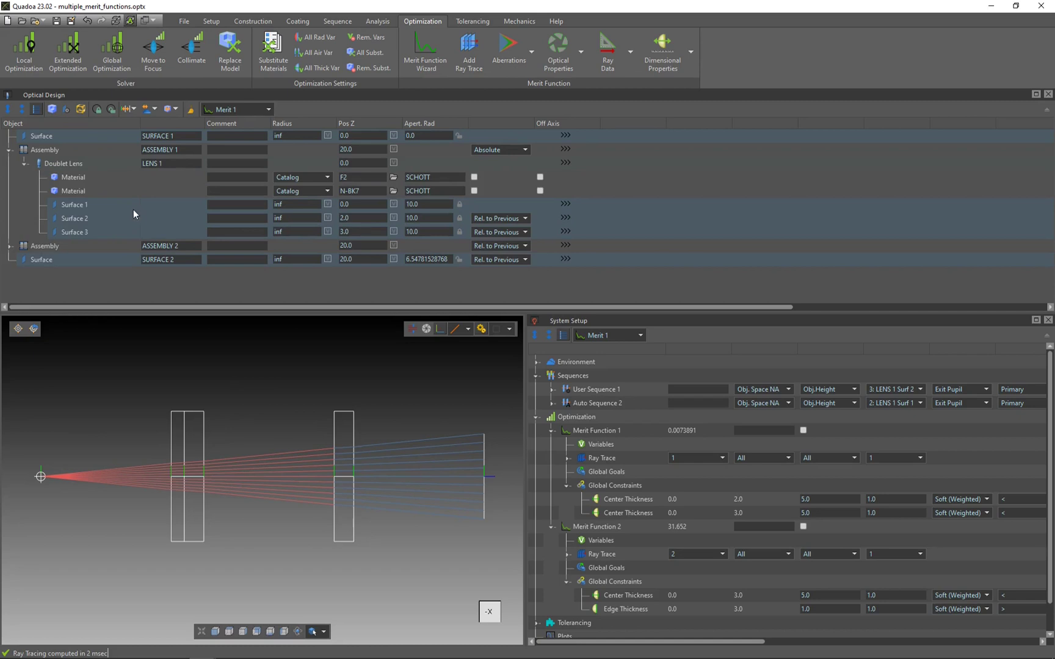
left_click(328, 205)
left_click(328, 218)
left_click(327, 232)
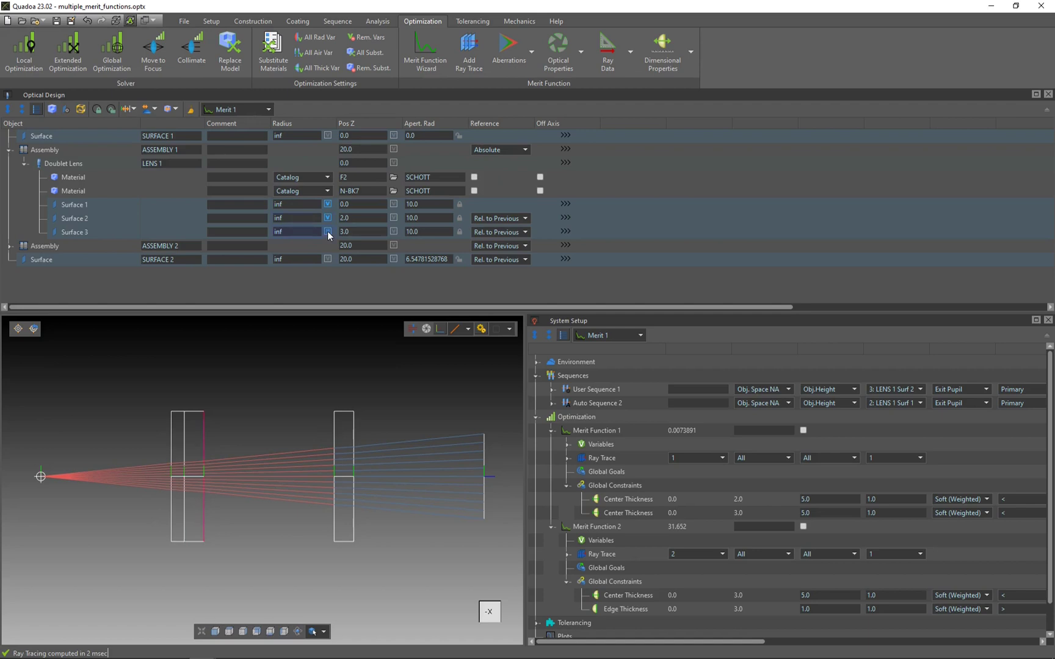
left_click(393, 232)
left_click(393, 218)
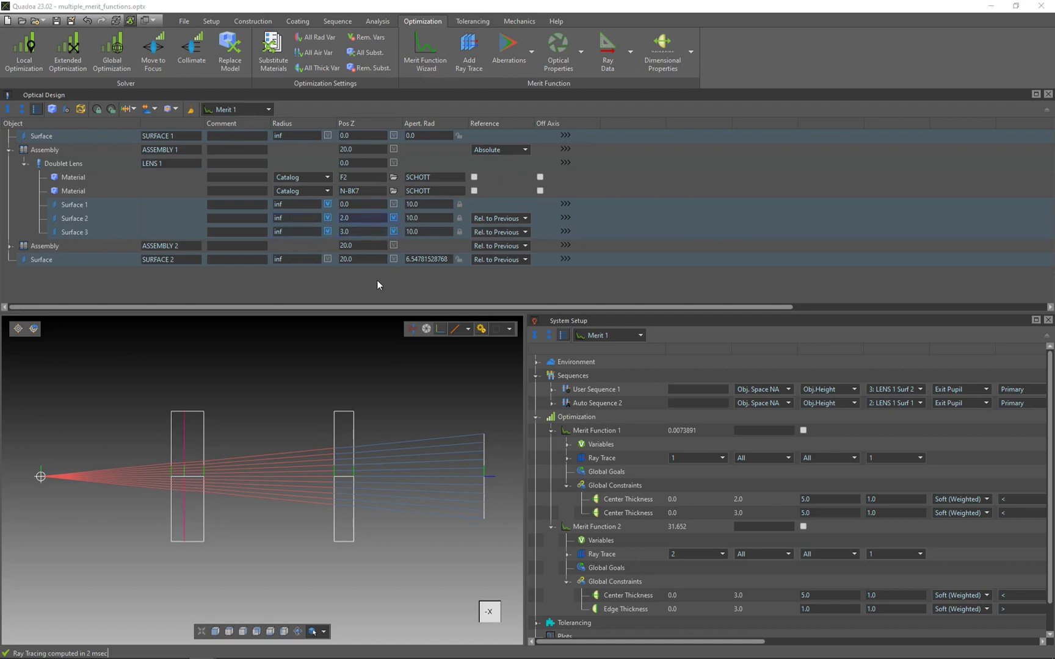
Under Merit 2, make the singlet's Surface 1 and Surface 2 radii variable
left_click(247, 110)
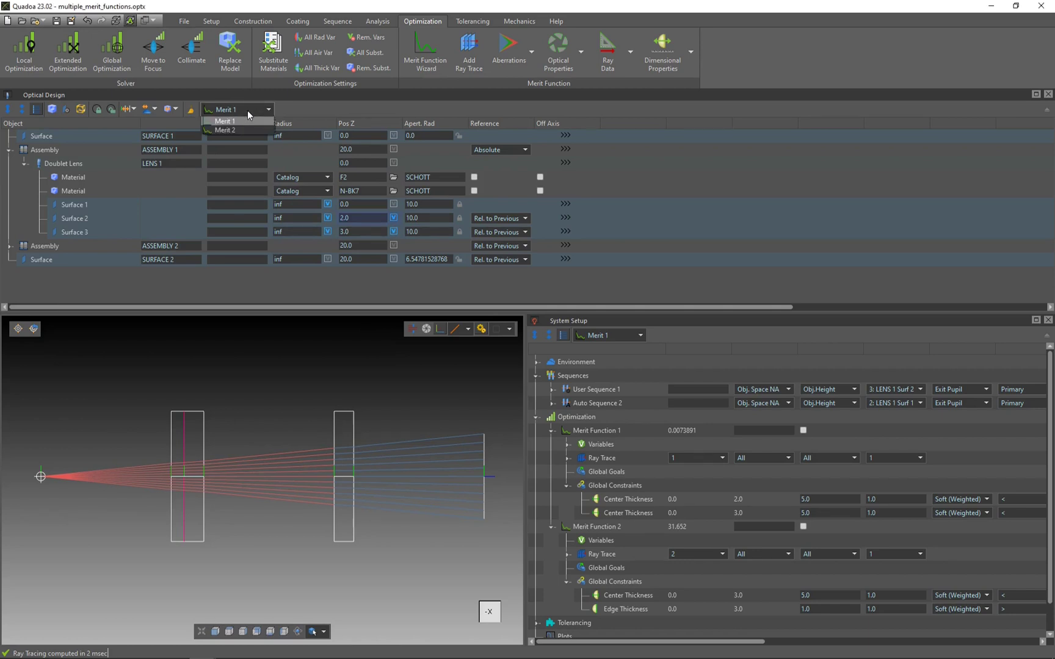
left_click(239, 130)
left_click(45, 246)
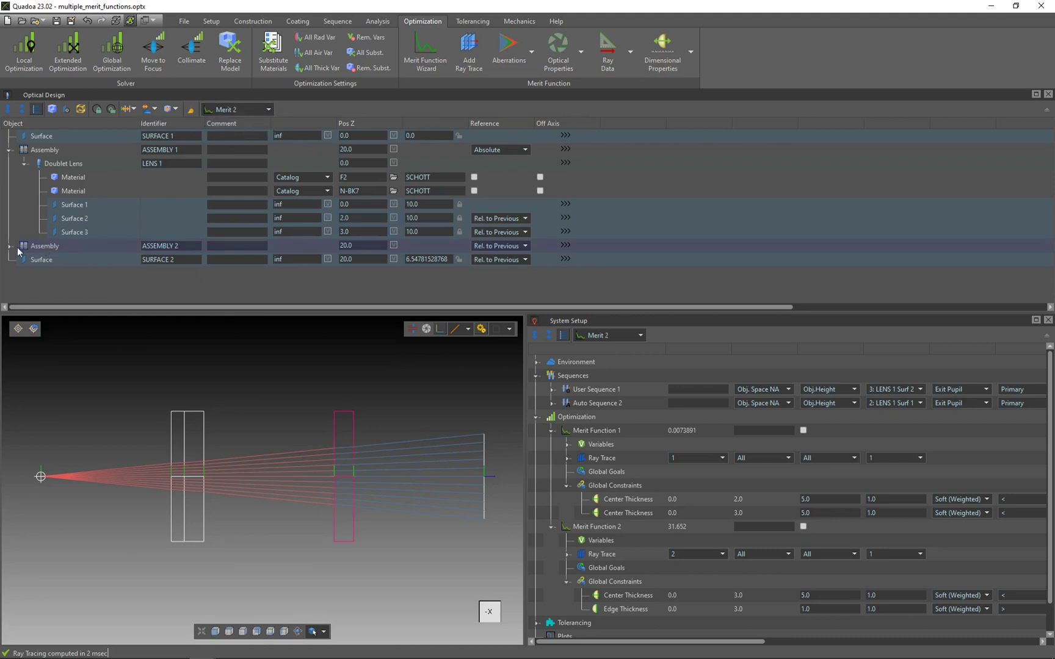
left_click(9, 246)
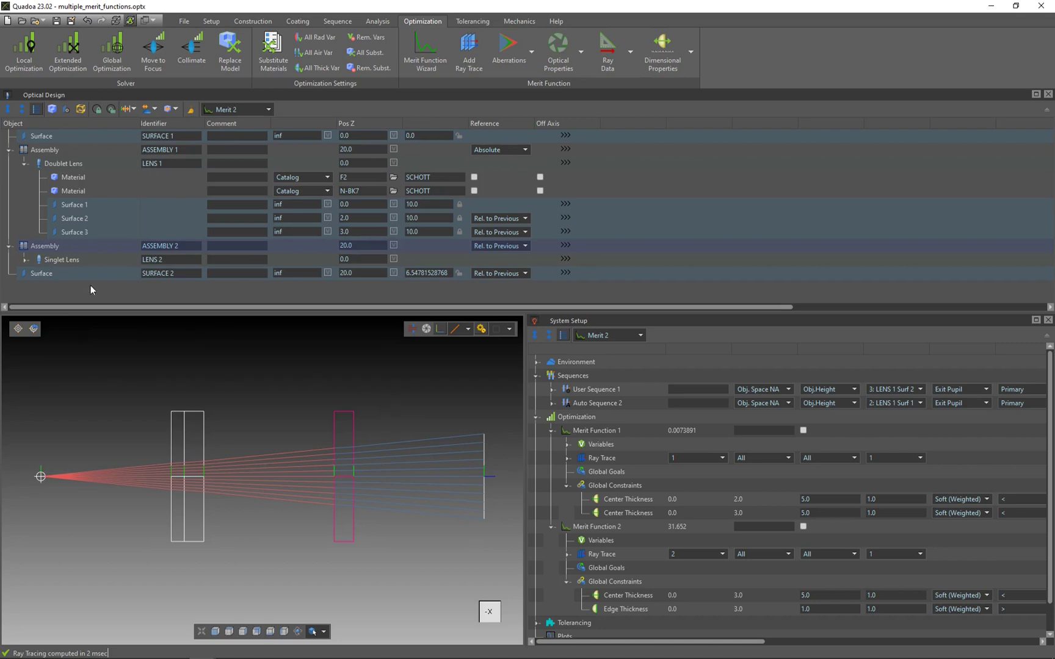
left_click(26, 260)
scroll(149, 266, "down", 1)
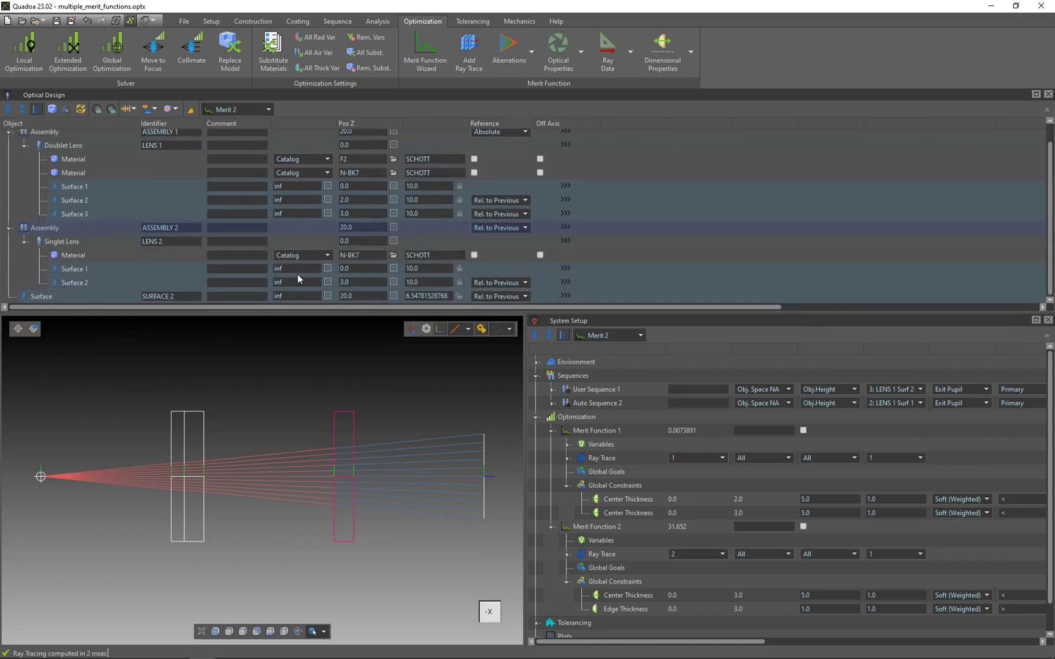
left_click(328, 269)
left_click(328, 282)
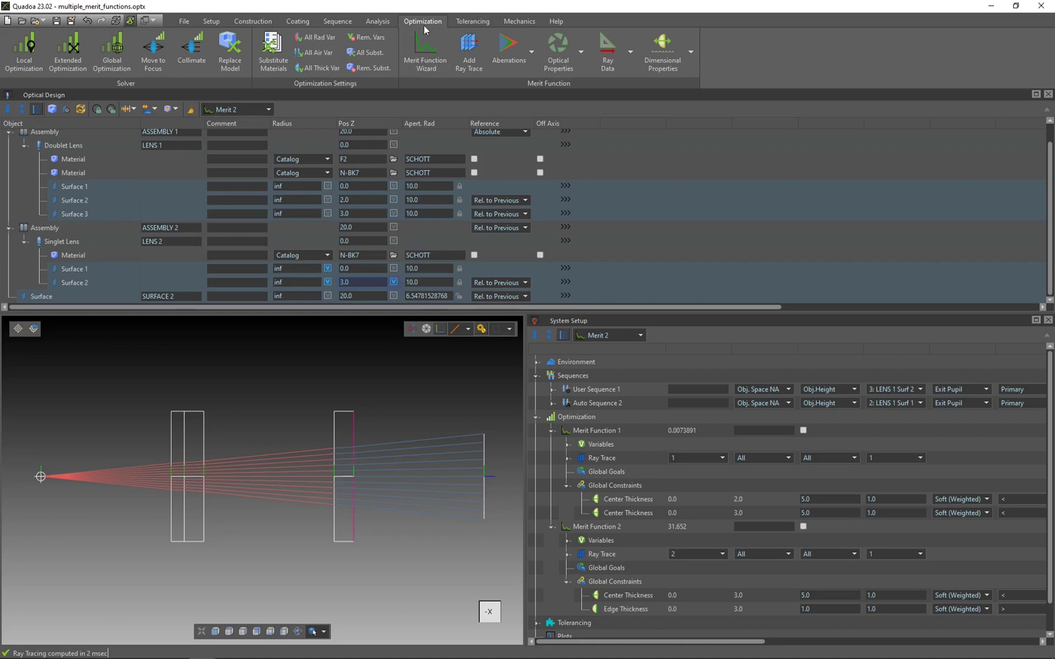
Locally optimize with Merit 1, reducing its value from 0.00738905 to 1.42621e-08
left_click(24, 55)
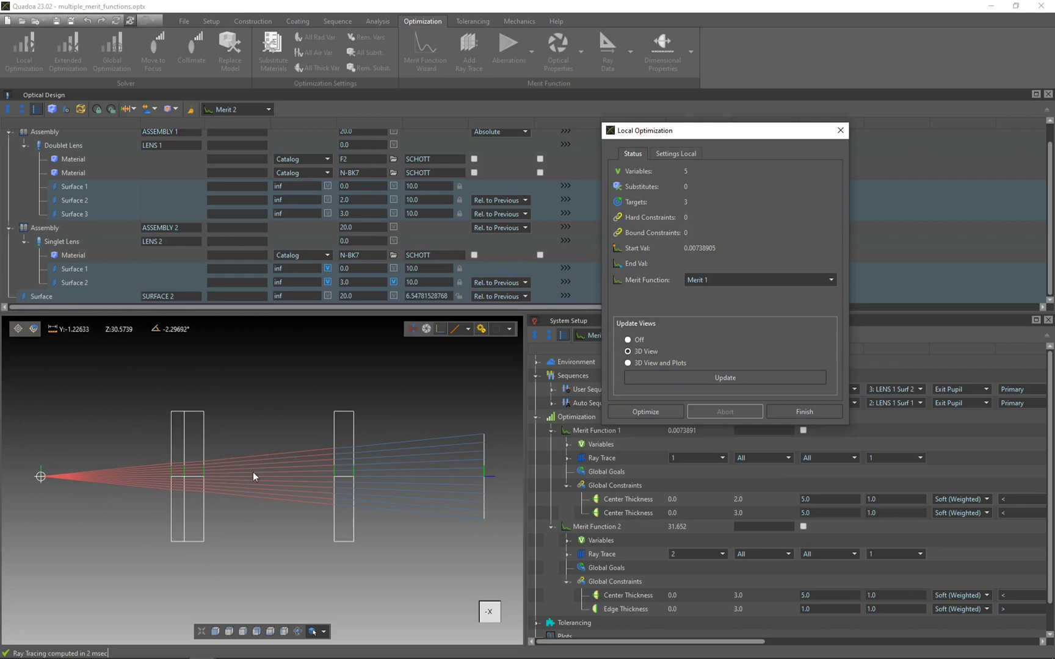
left_click(650, 409)
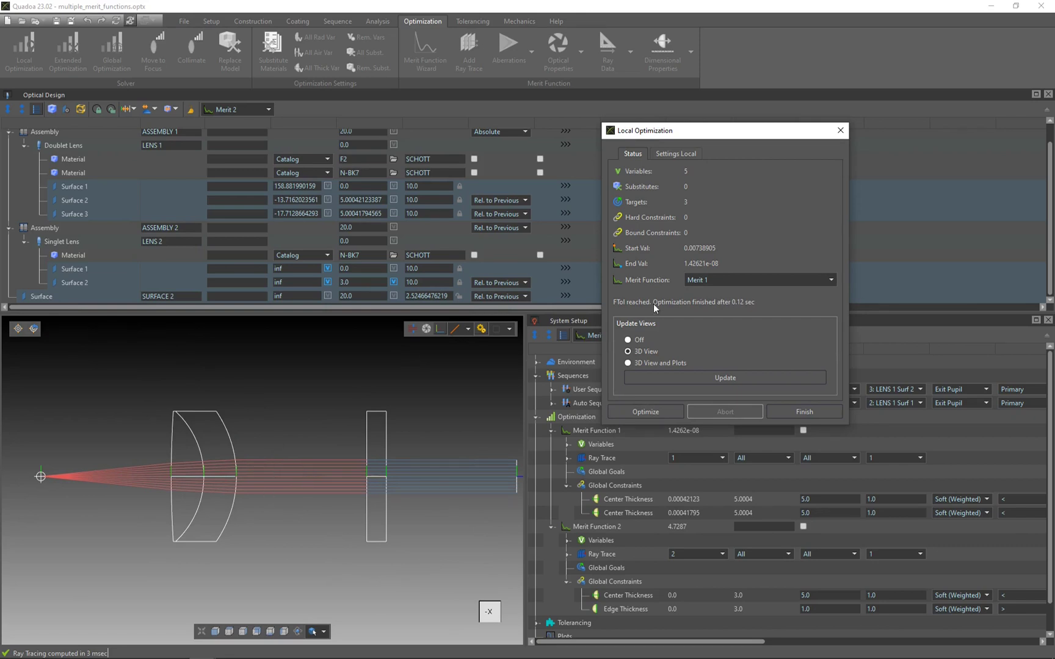
Locally optimize with Merit 2 (4.72869 to 0.0176321), then close the Local Optimization dialog
left_click(732, 280)
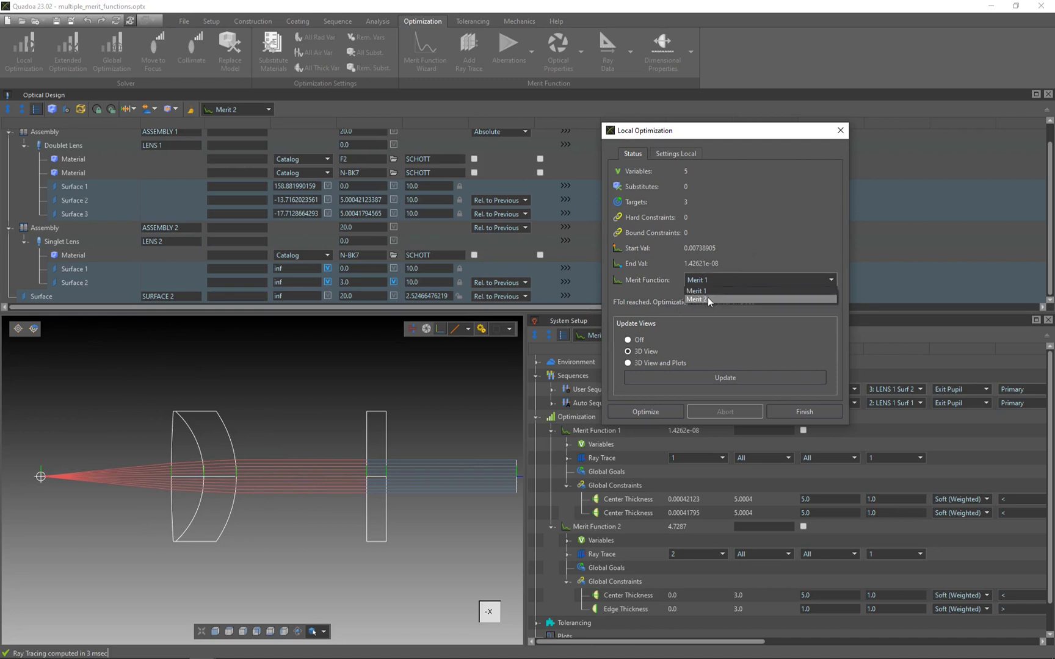
left_click(708, 298)
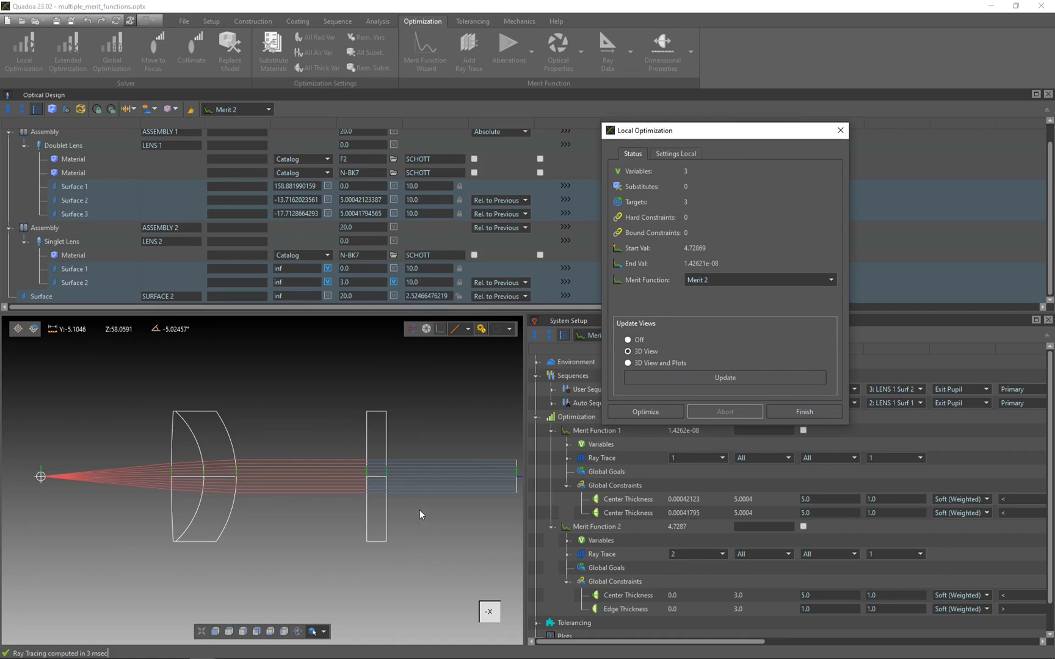
left_click(642, 411)
scroll(305, 436, "down", 2)
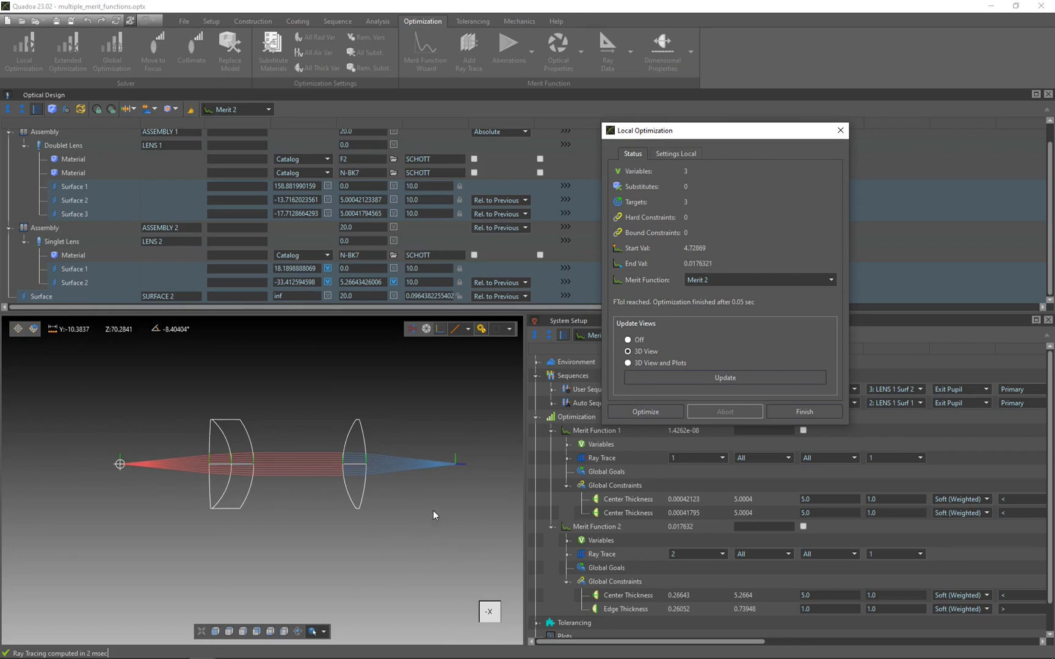
left_click(792, 411)
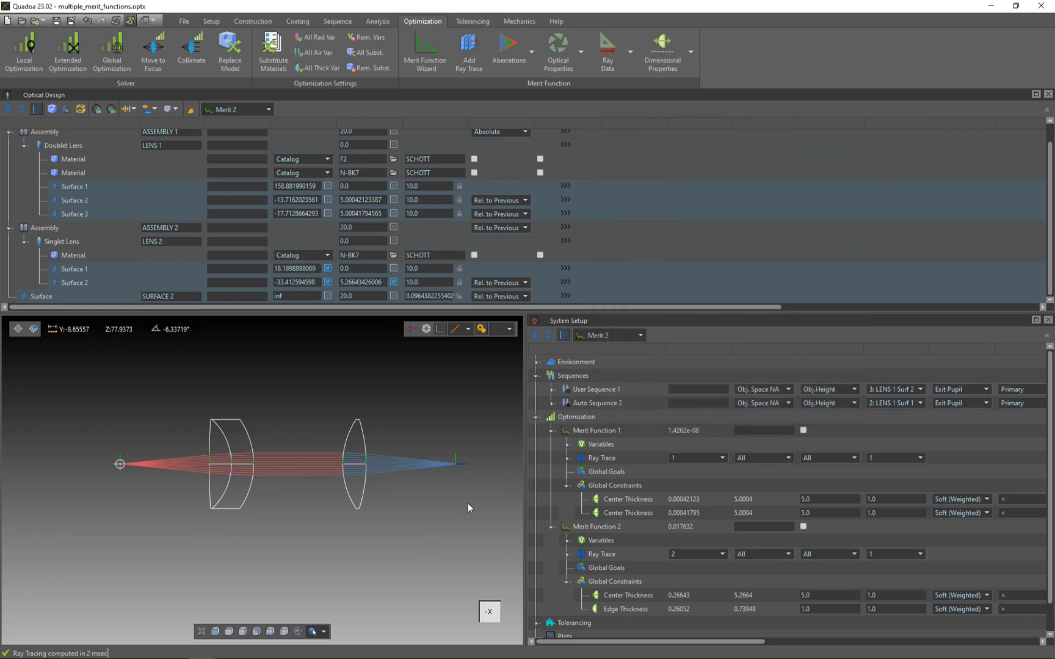